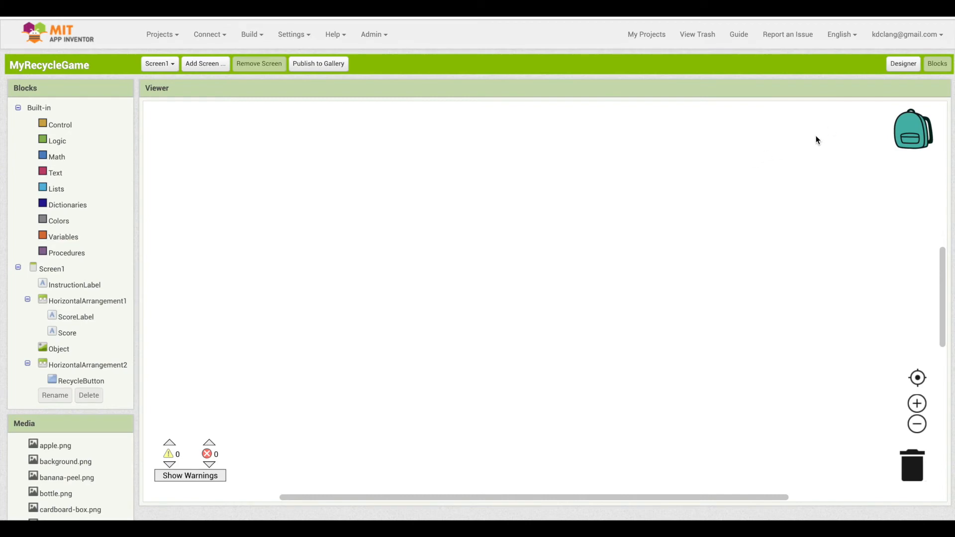
Step: Visit the Designer, return to Blocks, and browse the Control drawer's for-each-number loop block
click(899, 65)
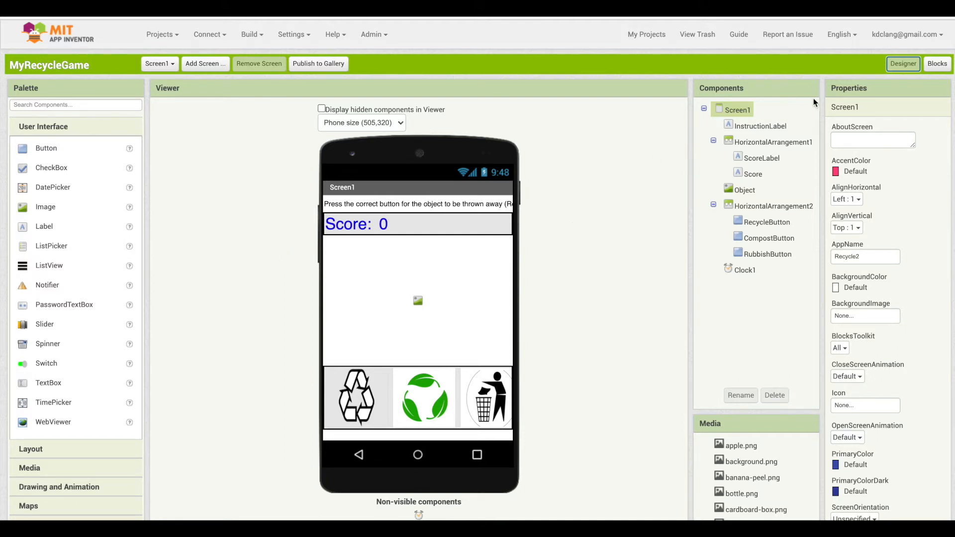
click(938, 63)
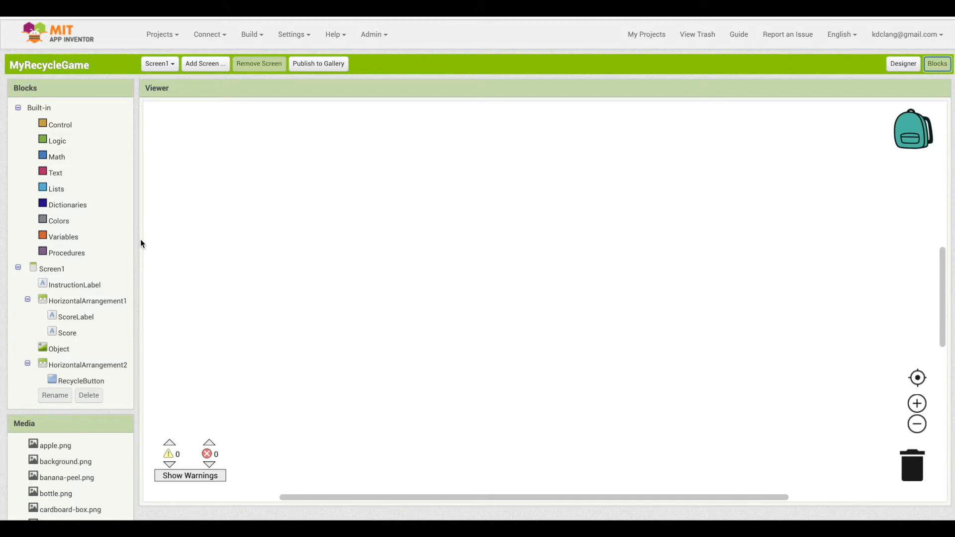
click(52, 125)
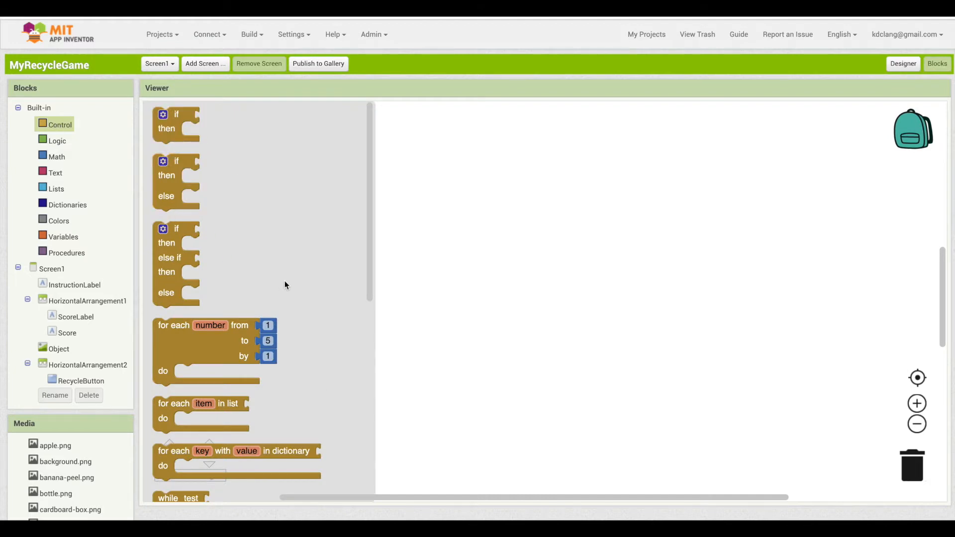
click(223, 348)
scroll(225, 347, down, 5)
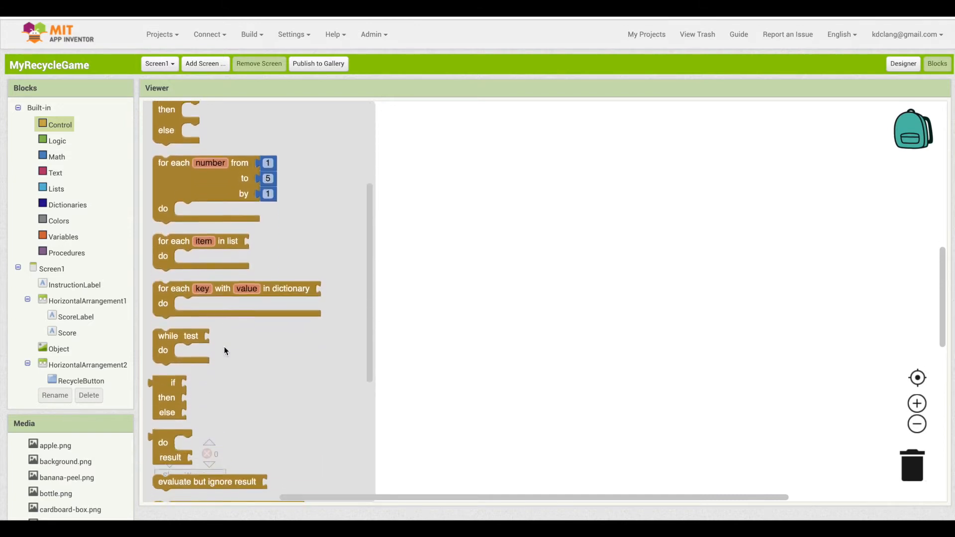
scroll(230, 390, down, 3)
scroll(277, 384, down, 2)
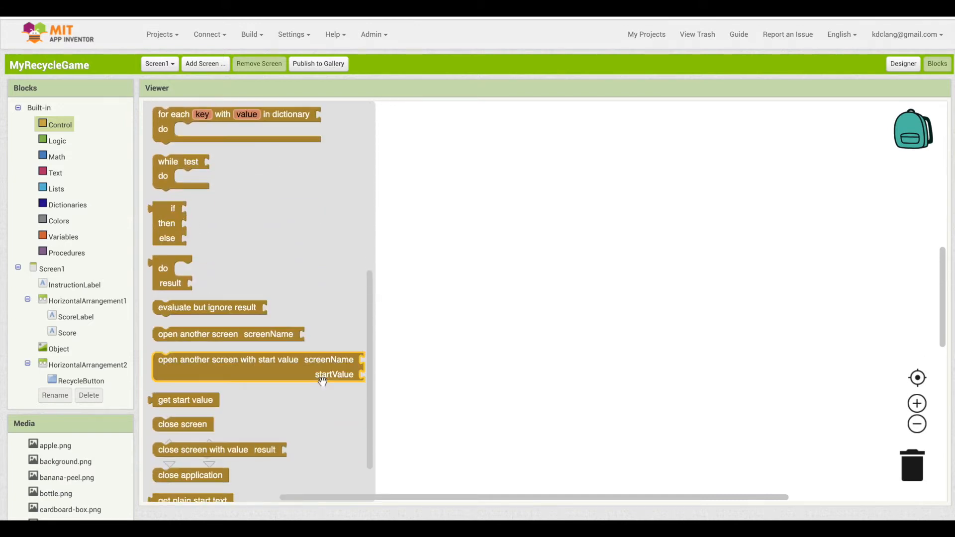
scroll(345, 308, up, 5)
scroll(344, 309, up, 3)
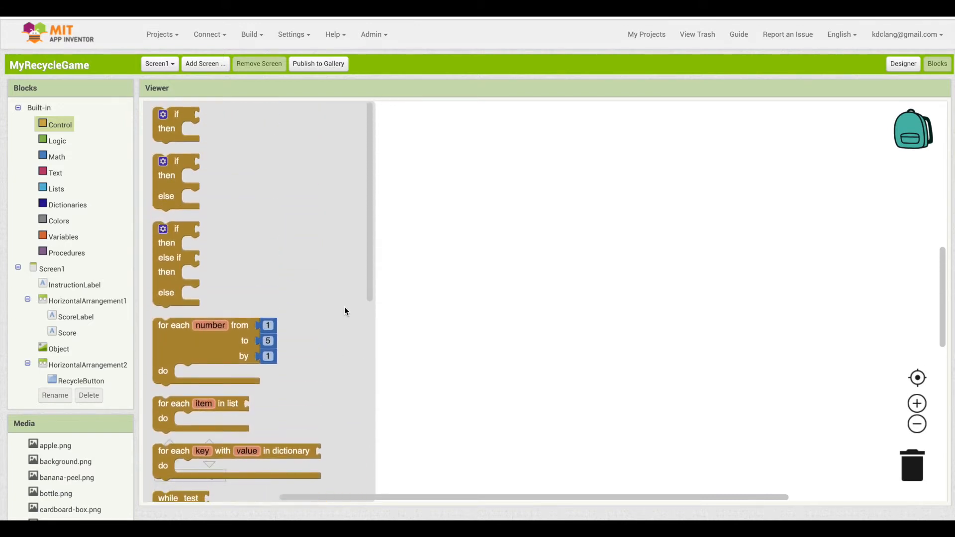
Step: Browse the Logic, Math and Text drawers, ending on Screen1's event blocks
click(57, 140)
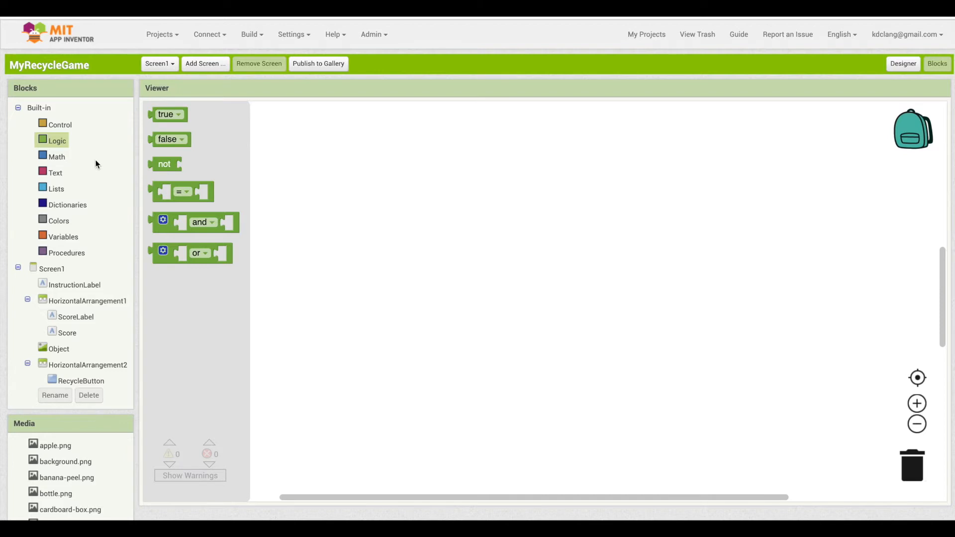
click(57, 160)
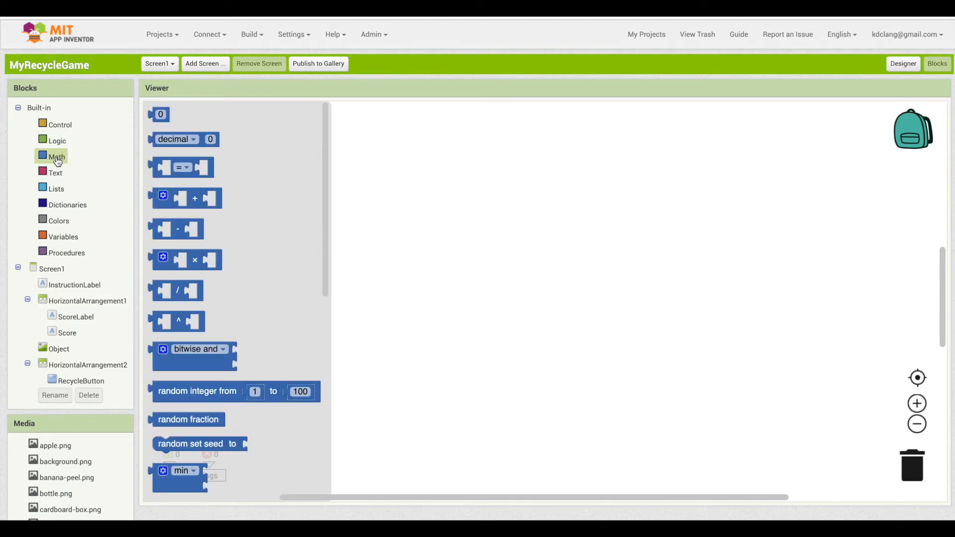
click(53, 177)
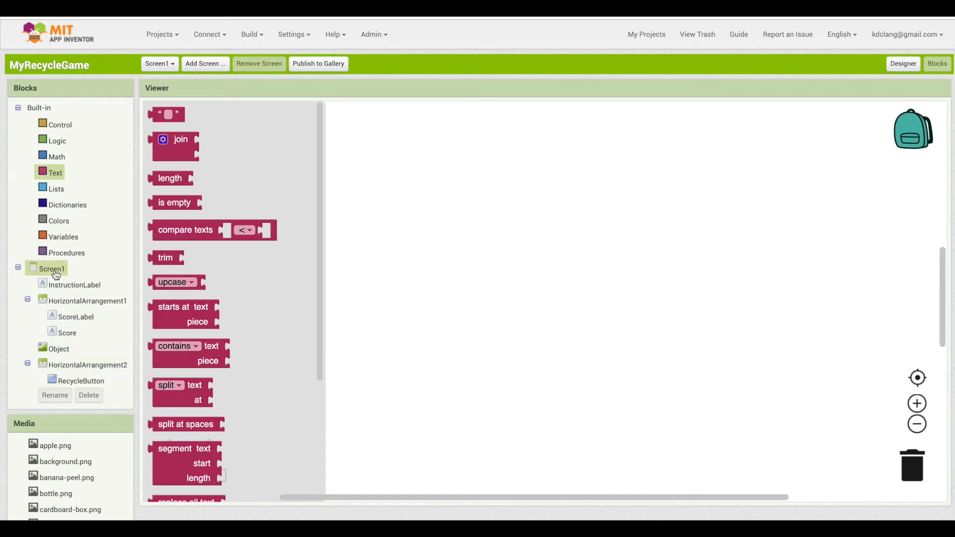
click(52, 268)
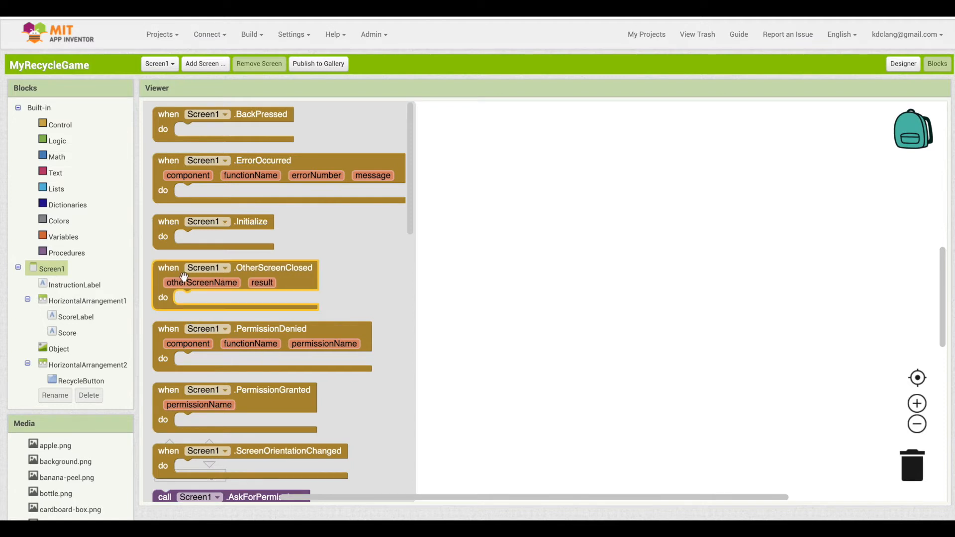
Step: Browse the InstructionLabel, RecycleButton and CompostButton block drawers
click(87, 288)
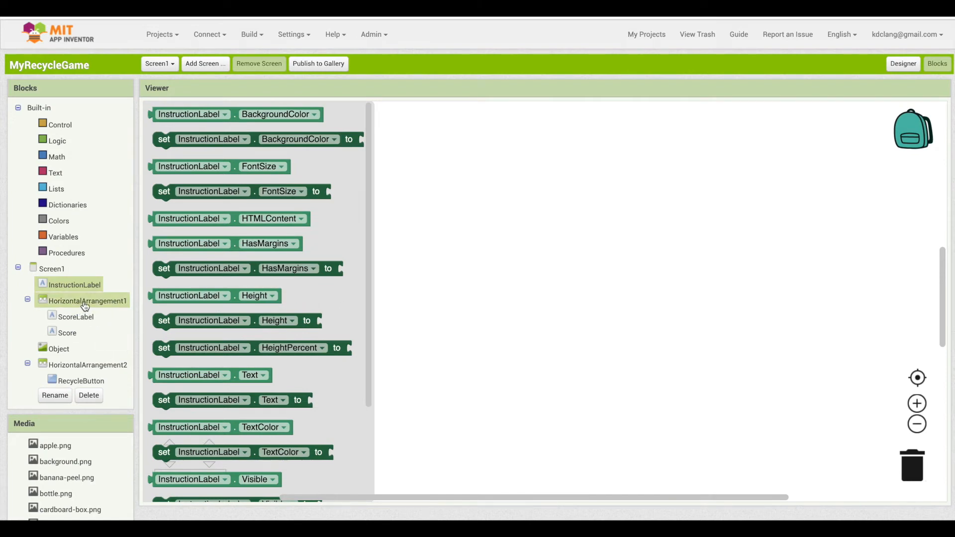
scroll(85, 307, down, 2)
click(86, 316)
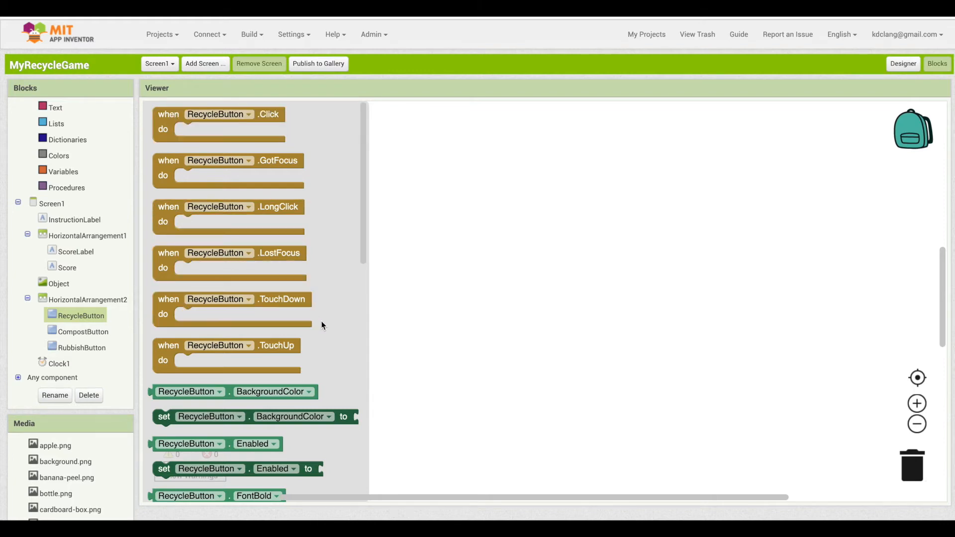
click(83, 331)
scroll(178, 265, up, 5)
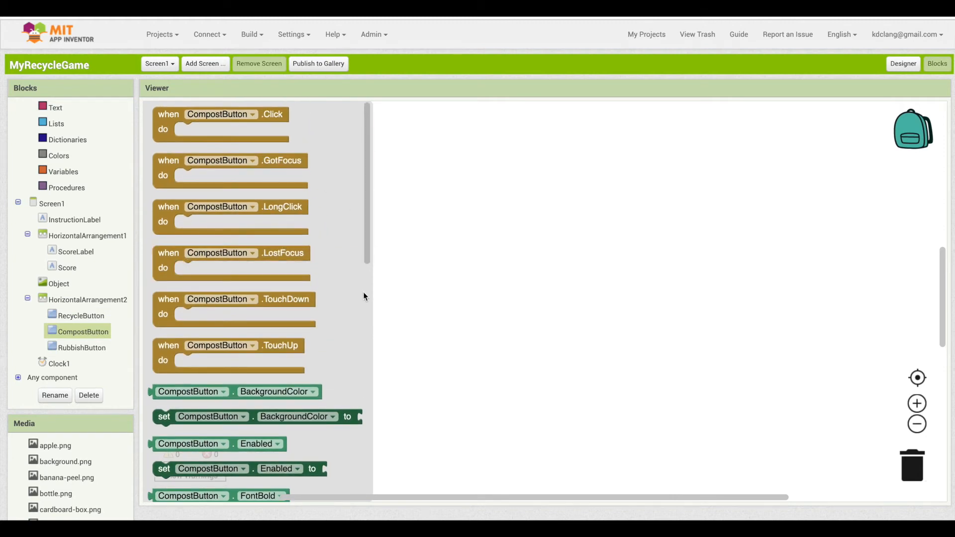
Step: Examine CompostButton's BackgroundColor block and Clock1's Timer blocks, then close the drawer
click(249, 398)
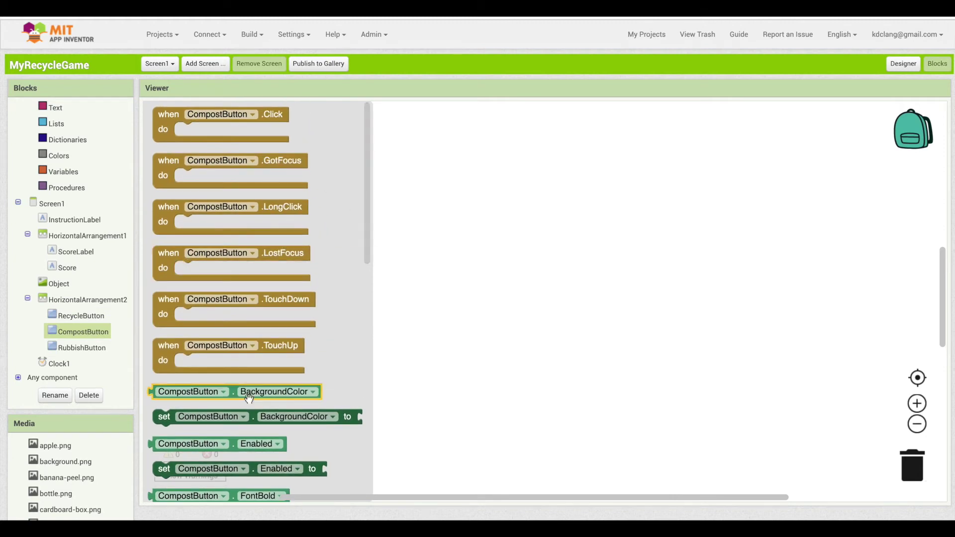
click(55, 366)
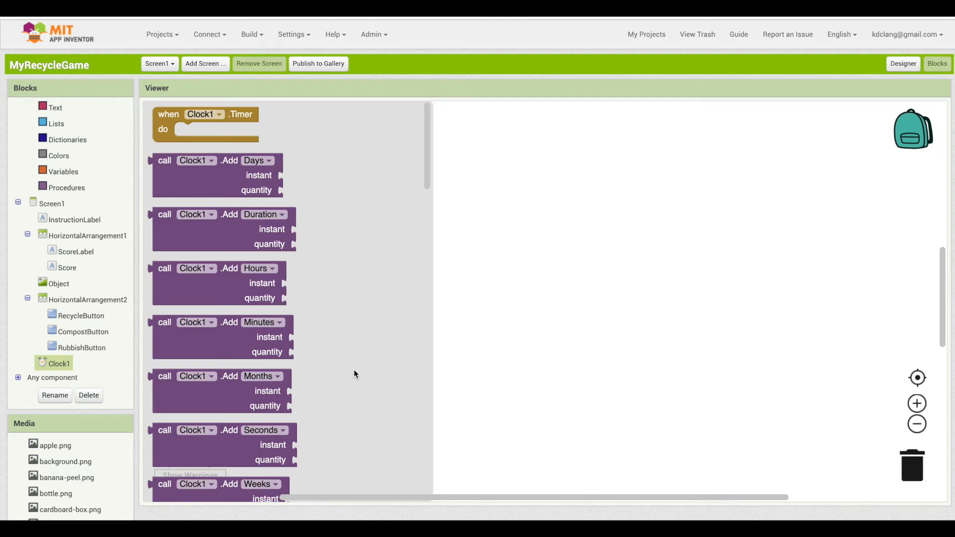
click(354, 369)
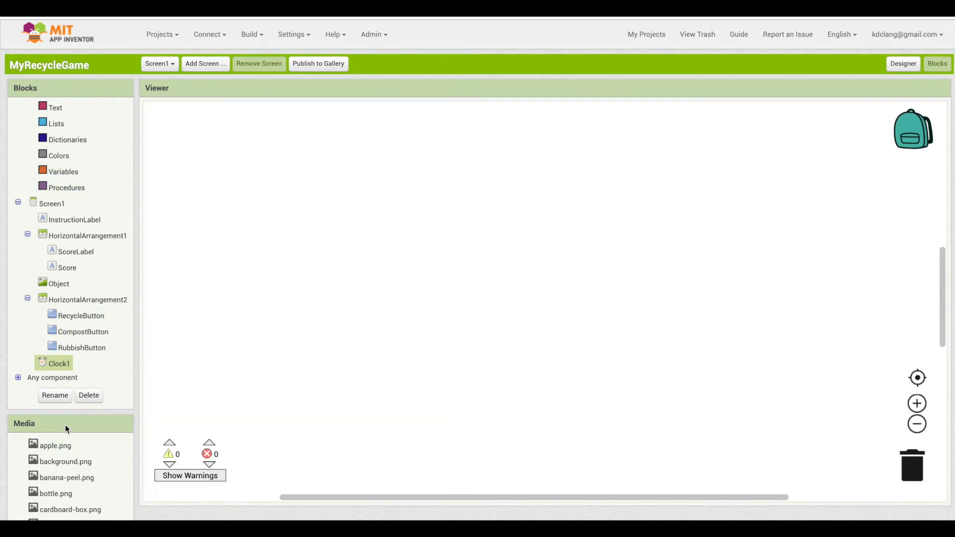
scroll(69, 420, down, 2)
scroll(70, 420, down, 3)
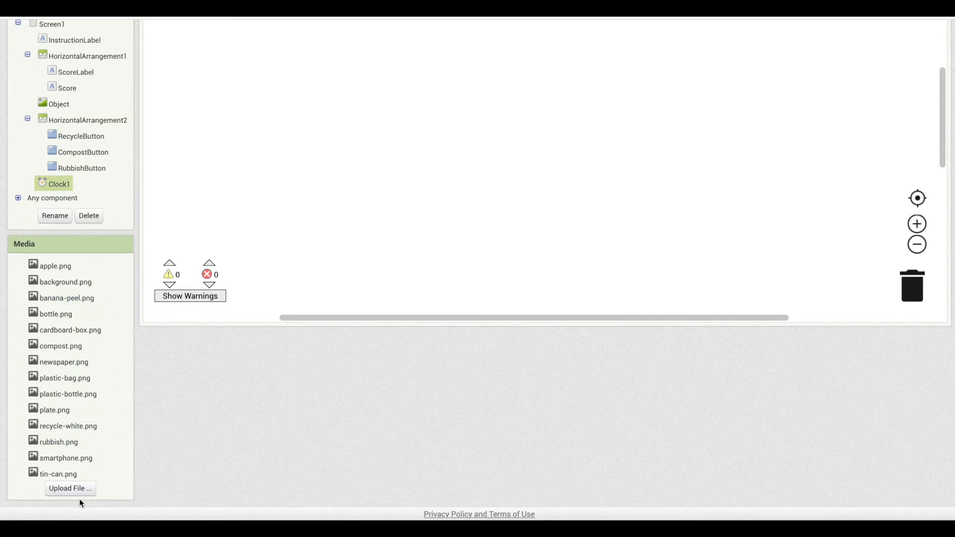
scroll(251, 362, up, 3)
scroll(250, 361, up, 1)
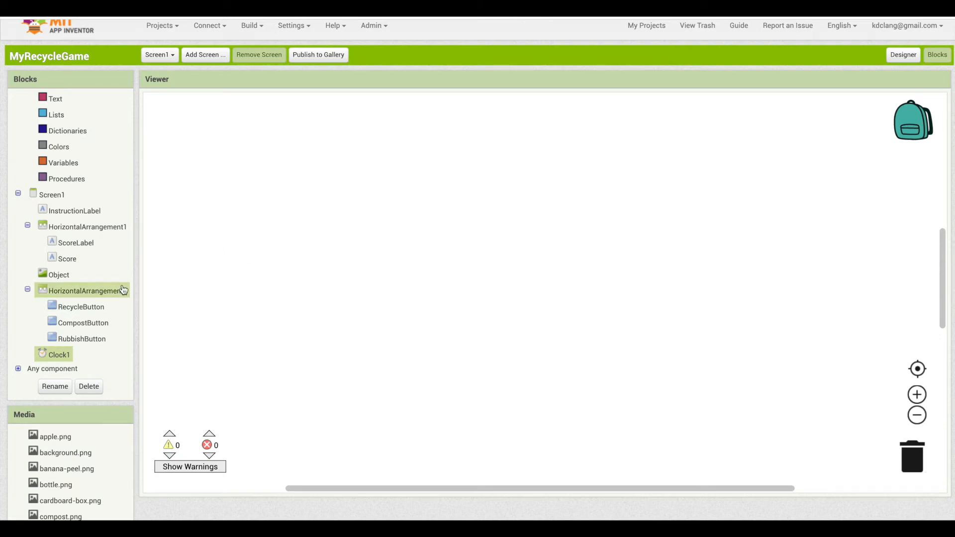
Step: Show RecycleButton's block drawer with its Click event
click(90, 311)
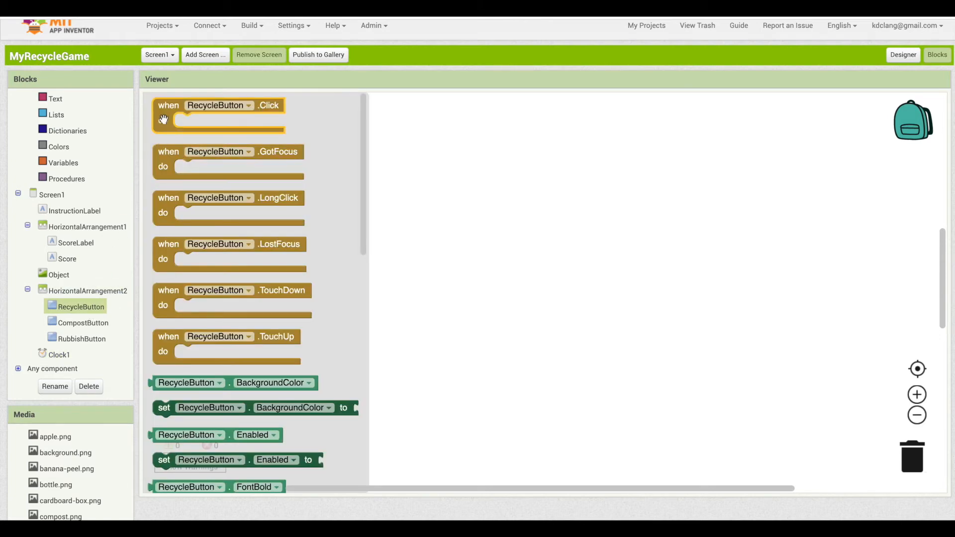
Step: Place a 'when RecycleButton.Click' event block on the workspace
drag(163, 120, 270, 181)
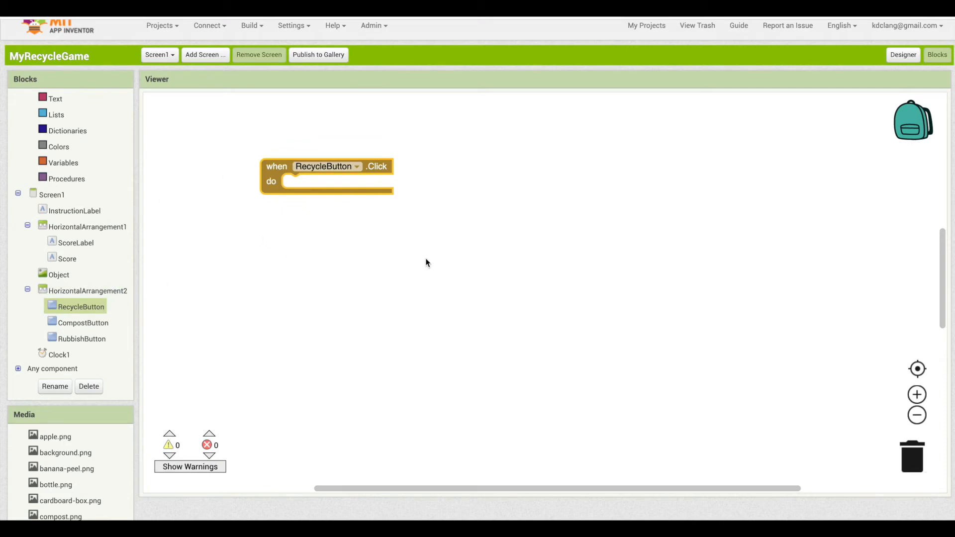
drag(387, 167, 442, 176)
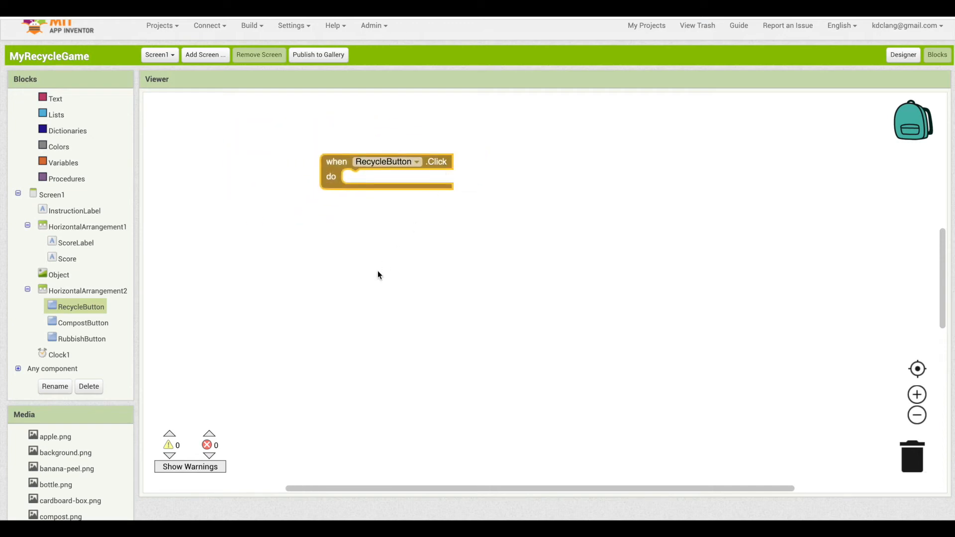
scroll(448, 306, right, 1)
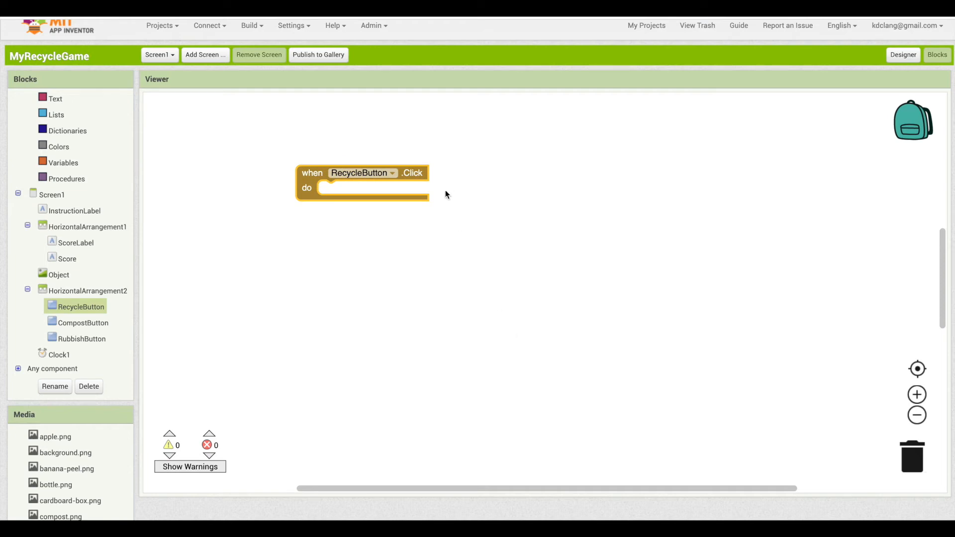
Step: Add 'when CompostButton.Click' below it and store a copy of RecycleButton.Click in the backpack
click(84, 323)
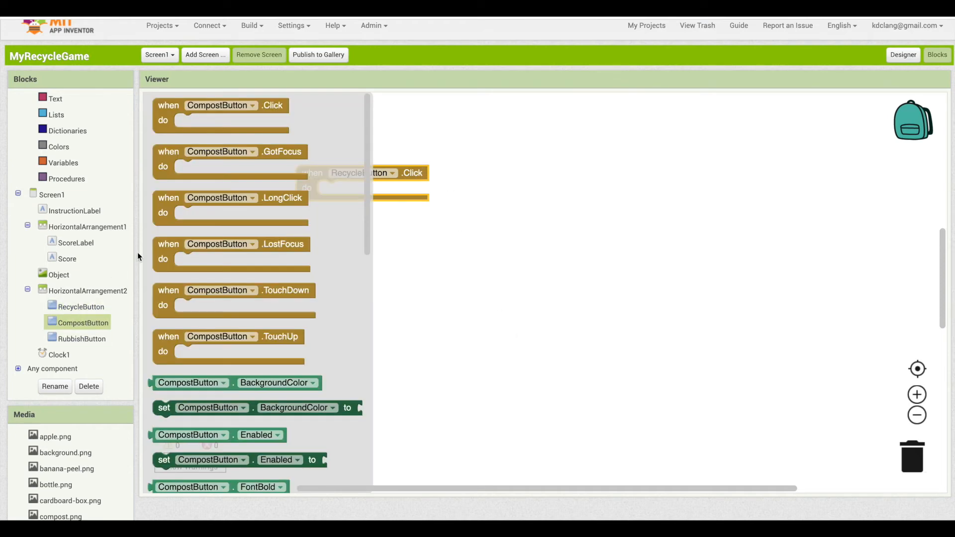
mouse_move(162, 124)
mouse_down()
mouse_move(422, 128)
mouse_move(277, 127)
mouse_move(301, 125)
mouse_move(306, 241)
mouse_up()
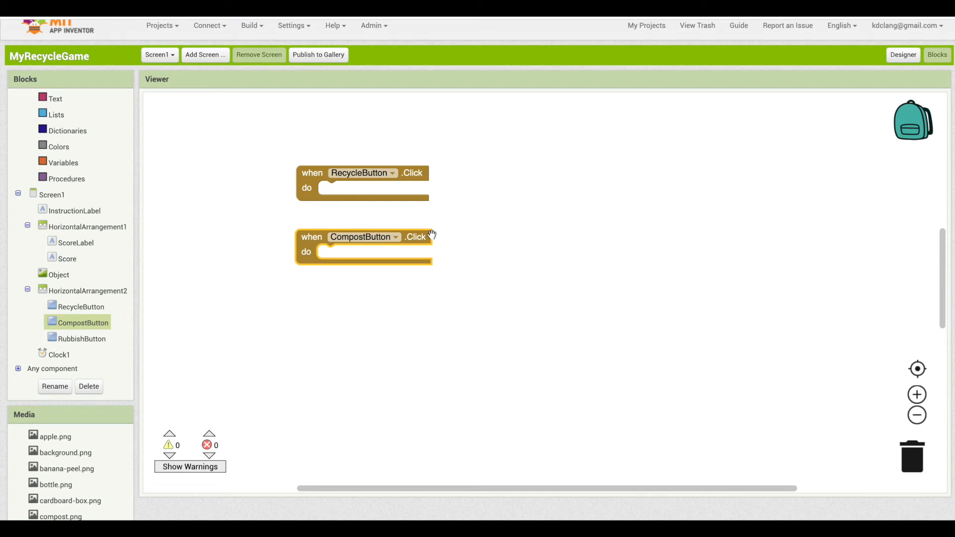
drag(430, 237, 432, 244)
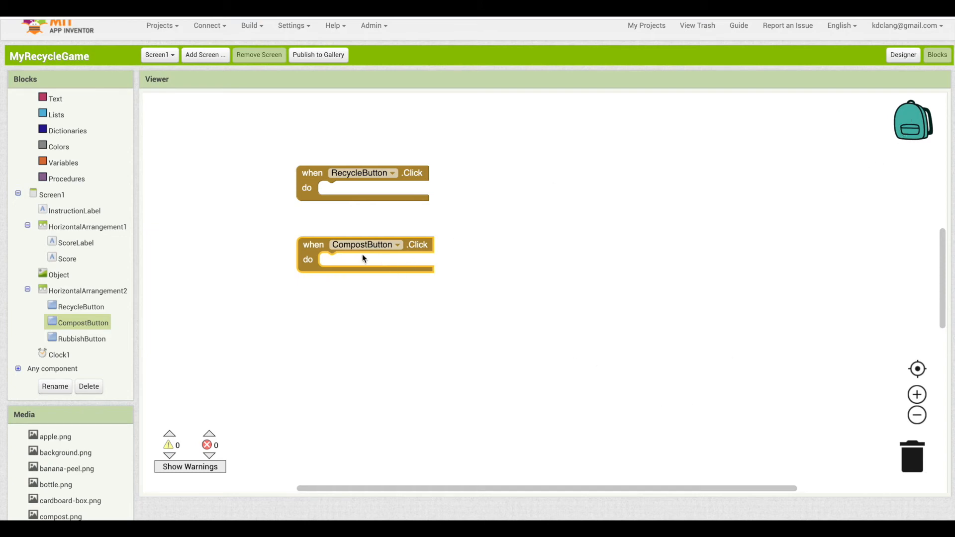
drag(310, 184, 905, 127)
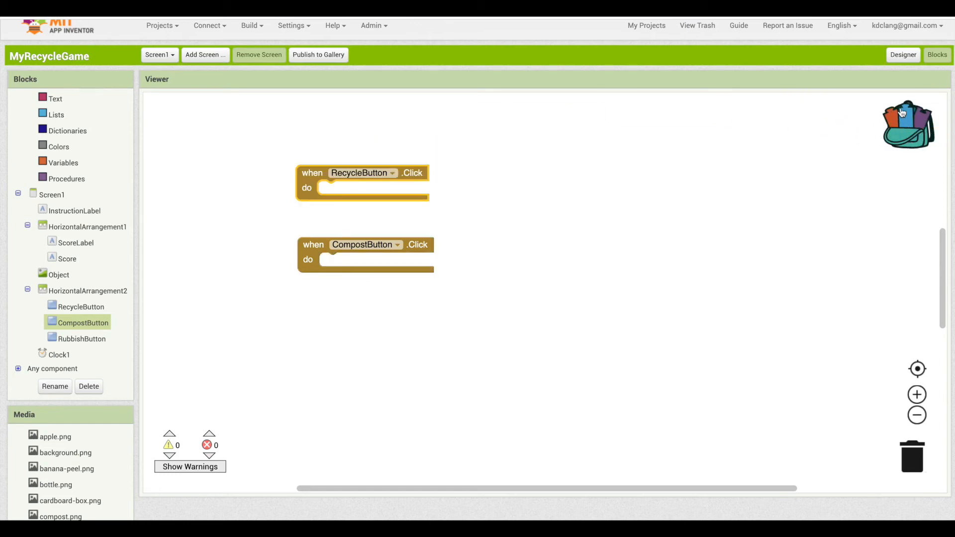
click(898, 127)
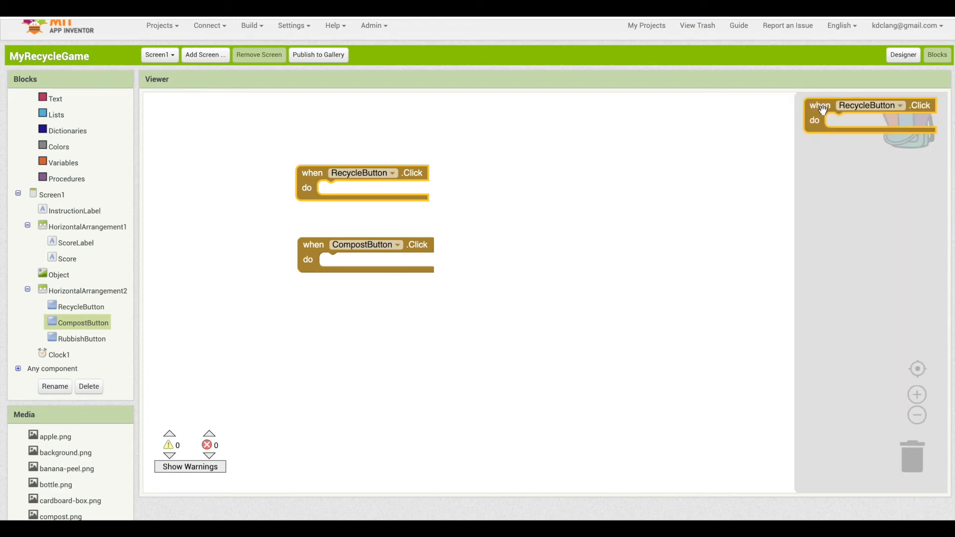
click(725, 147)
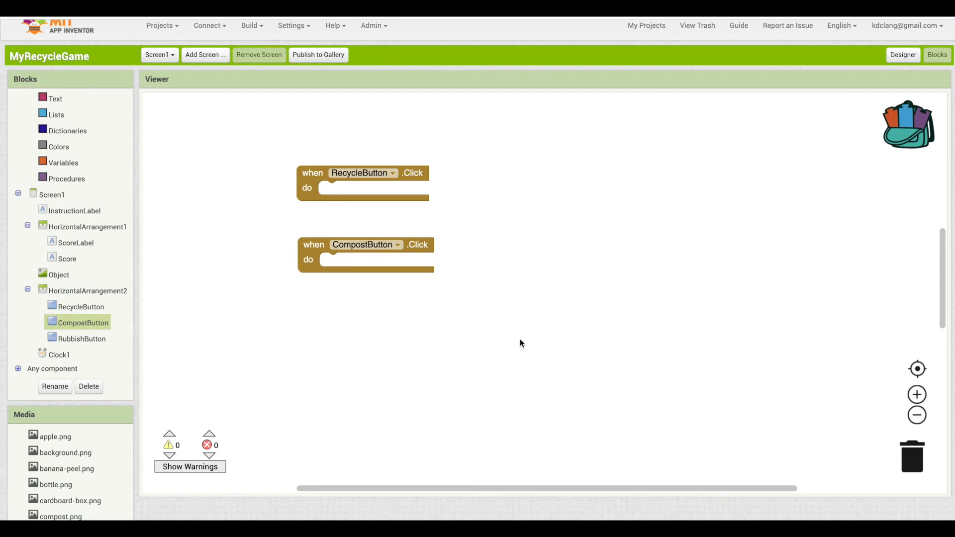
click(897, 144)
drag(820, 102, 672, 202)
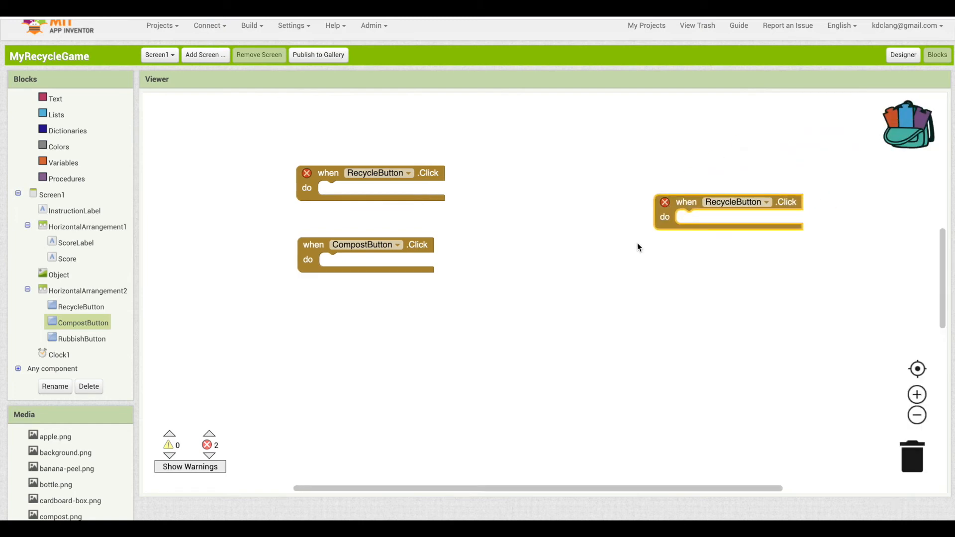
key(Delete)
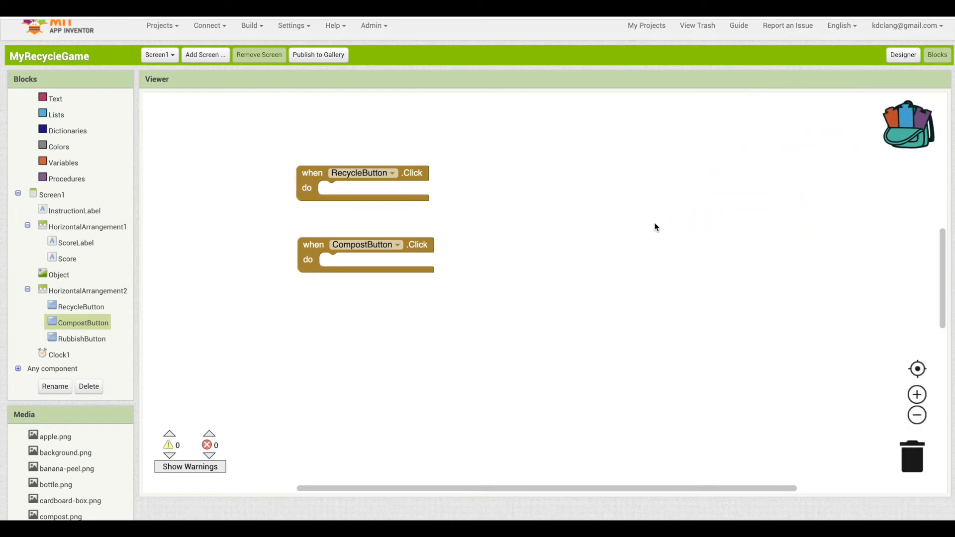
click(920, 394)
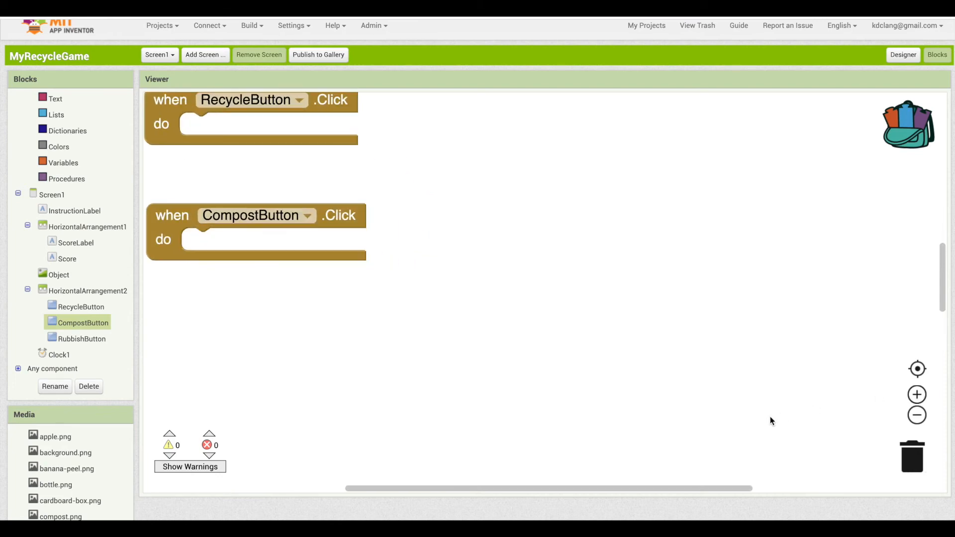
scroll(703, 455, left, 2)
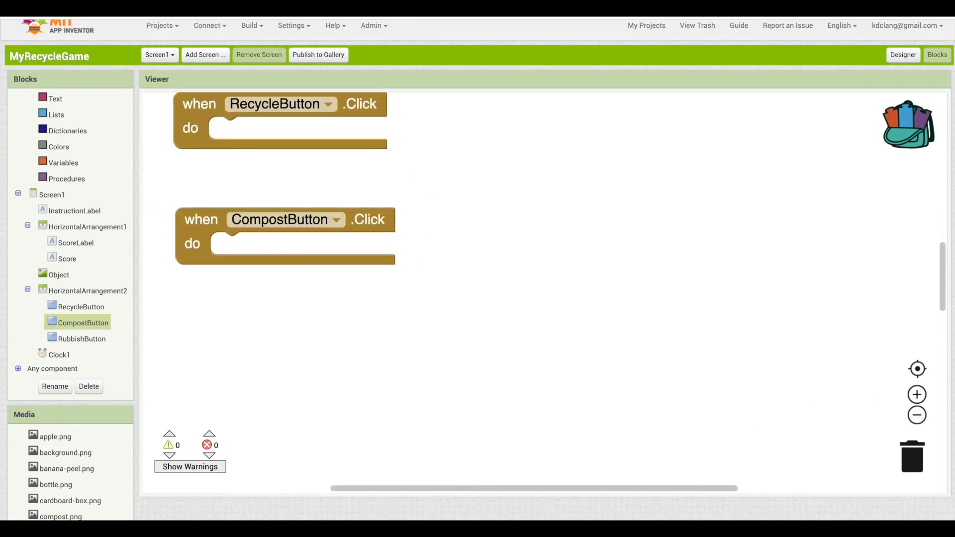
click(918, 416)
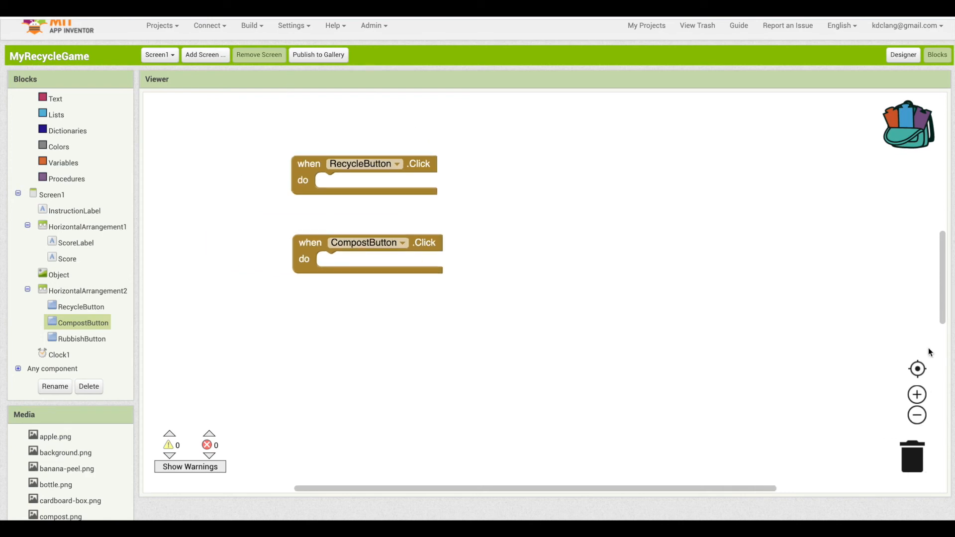
click(918, 370)
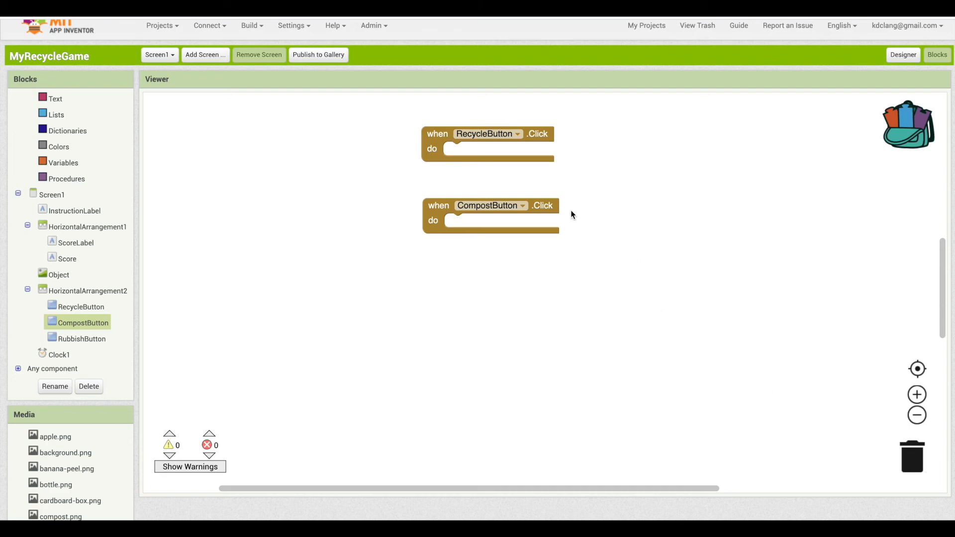
mouse_move(548, 206)
mouse_down()
mouse_move(920, 434)
mouse_move(911, 465)
mouse_up()
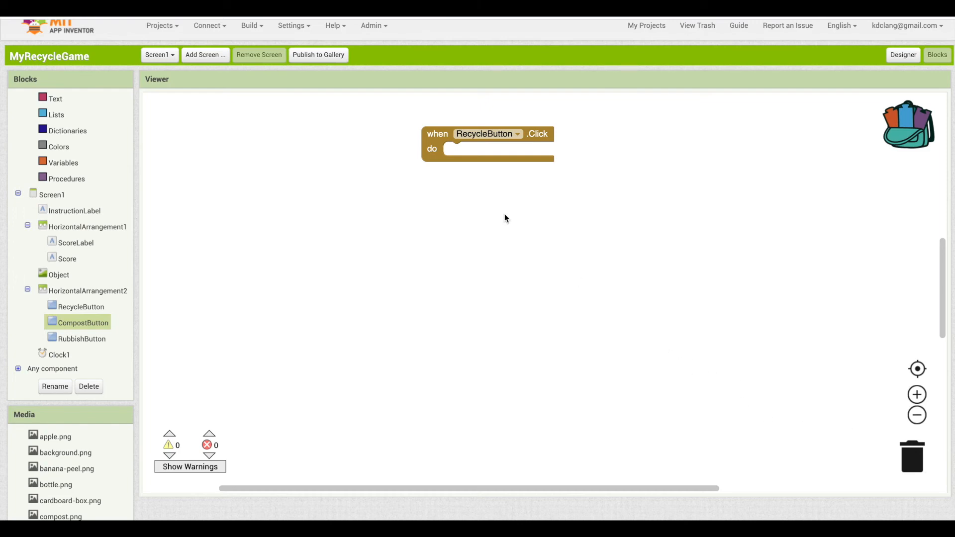
Step: Delete RecycleButton.Click via its context menu and drag a fresh RecycleButton.Click onto the workspace
right_click(423, 153)
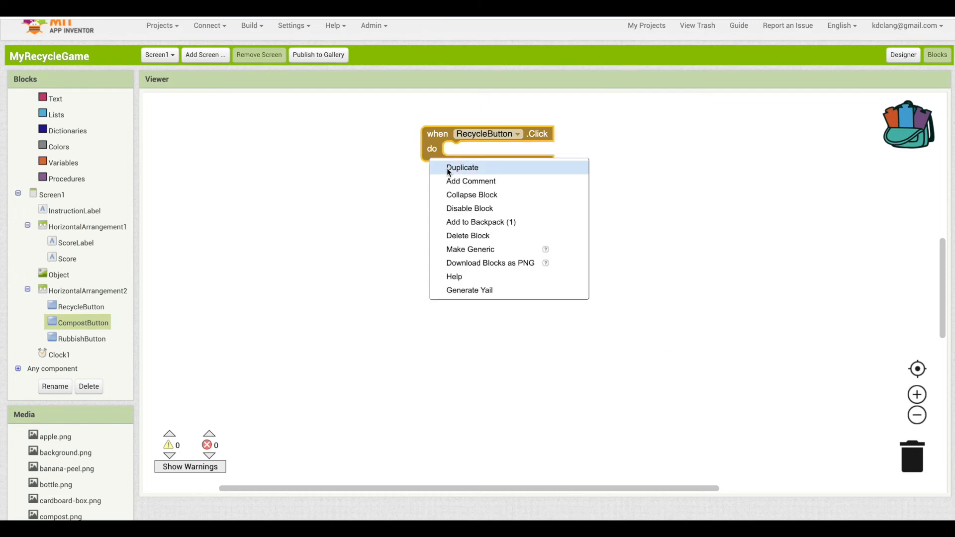
click(460, 235)
click(80, 307)
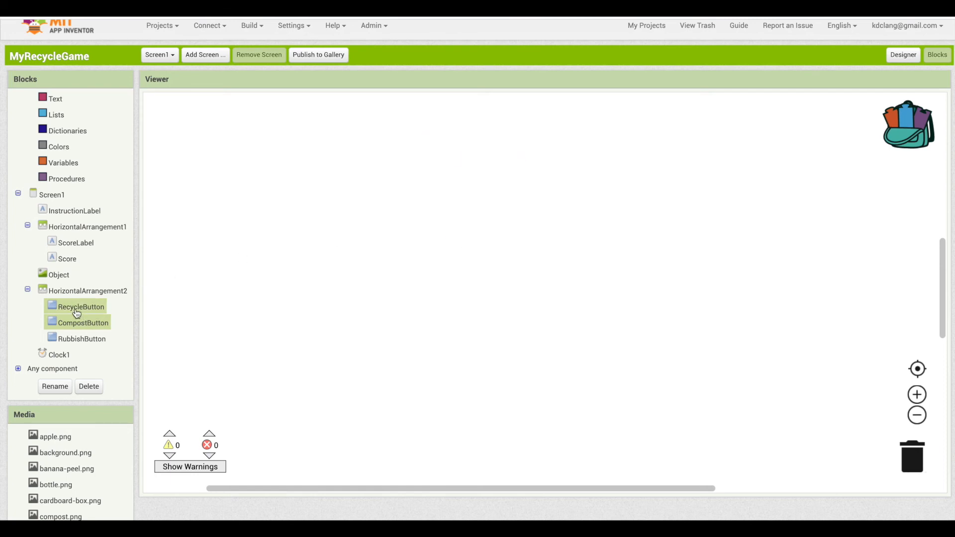
drag(184, 118, 308, 187)
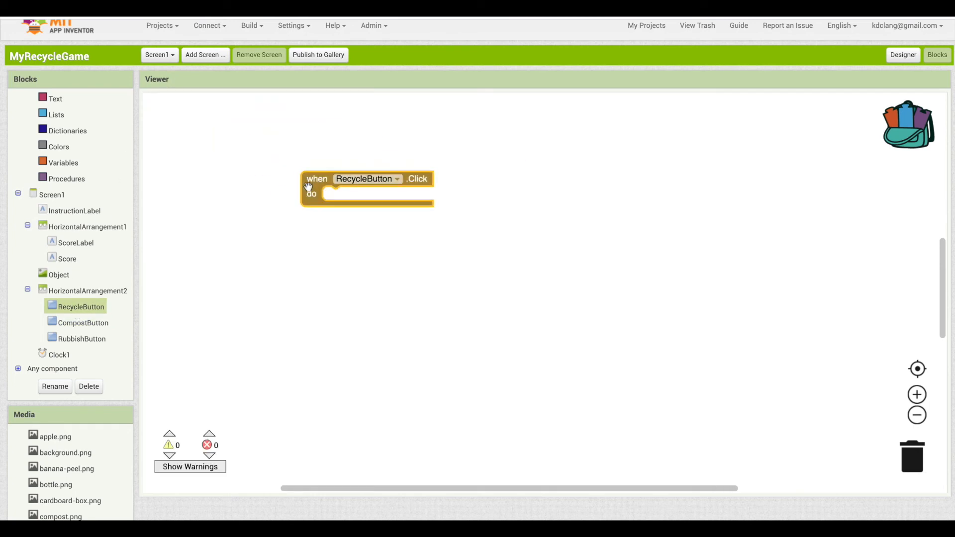
key(Delete)
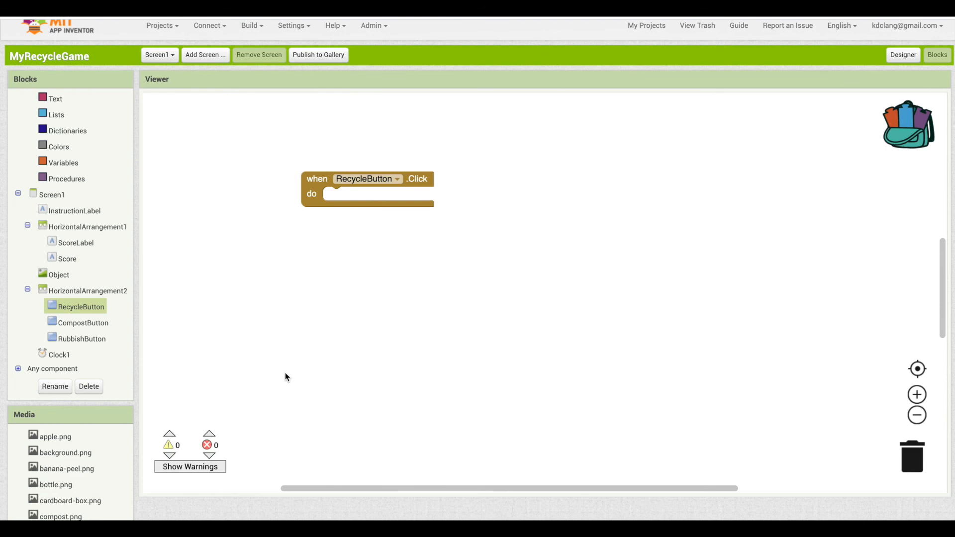
click(88, 308)
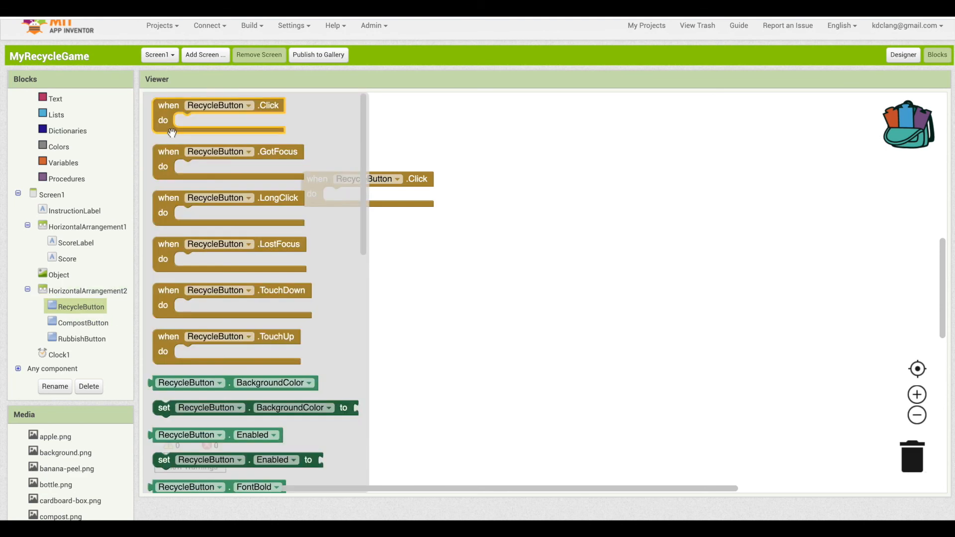
drag(170, 128, 282, 279)
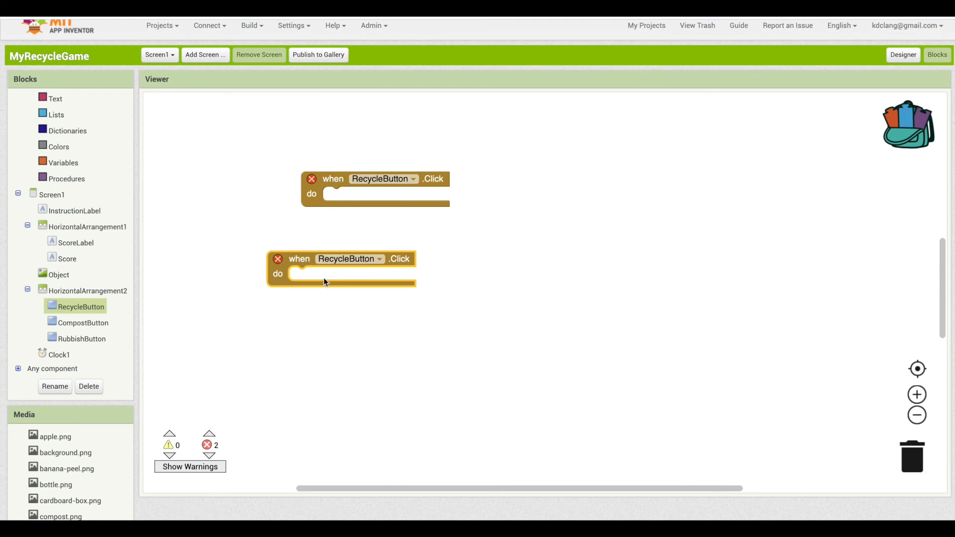
mouse_move(278, 276)
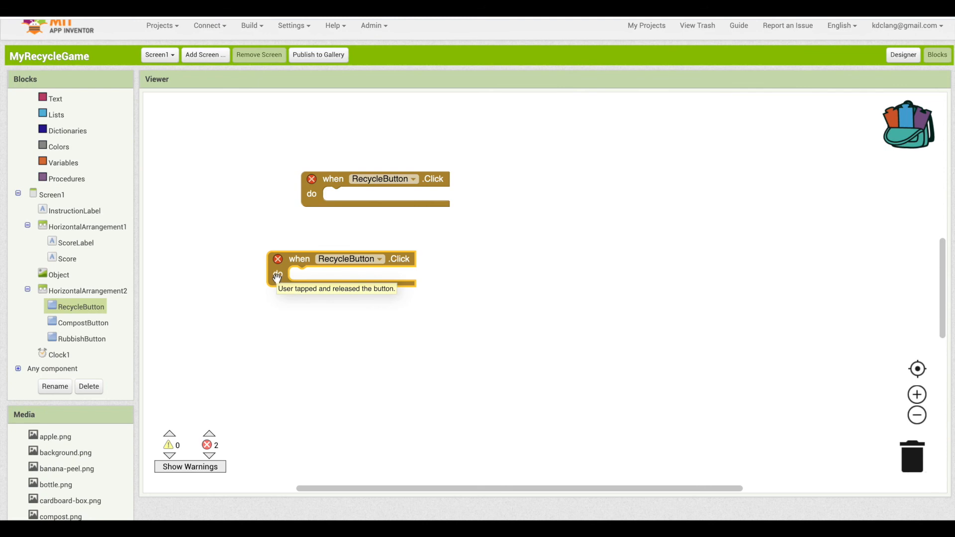
key(Delete)
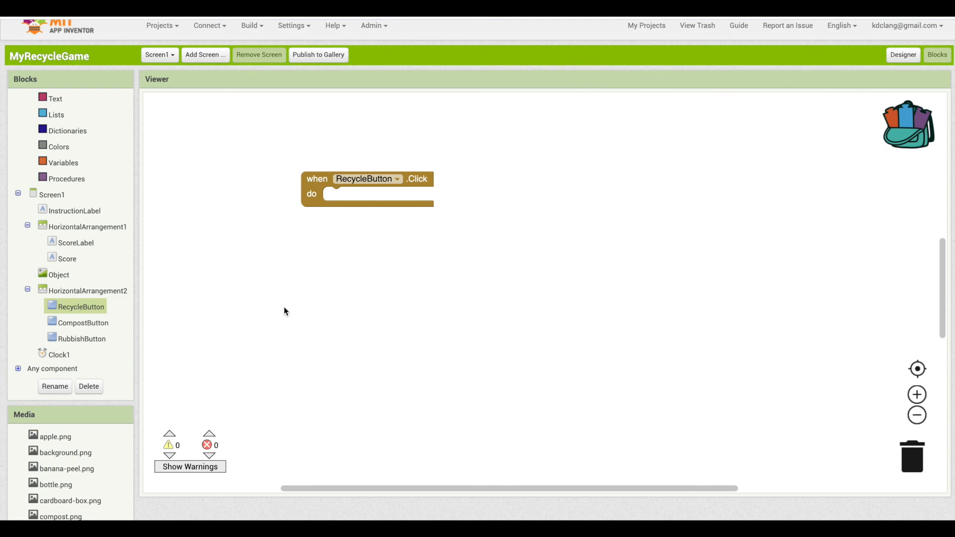